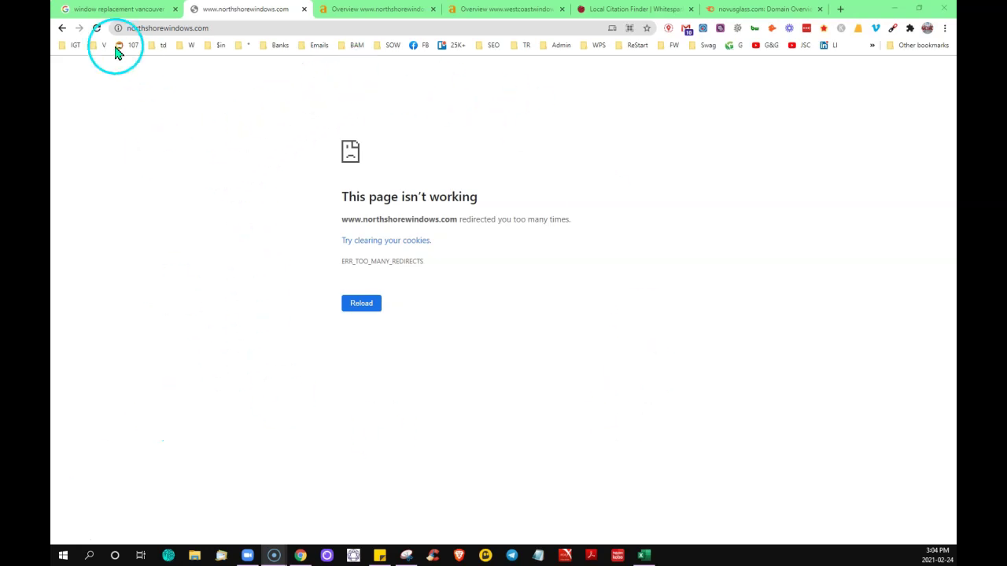
Retry the broken North Shore Windows site, then return to the 'window replacement vancouver' results.
left_click(96, 28)
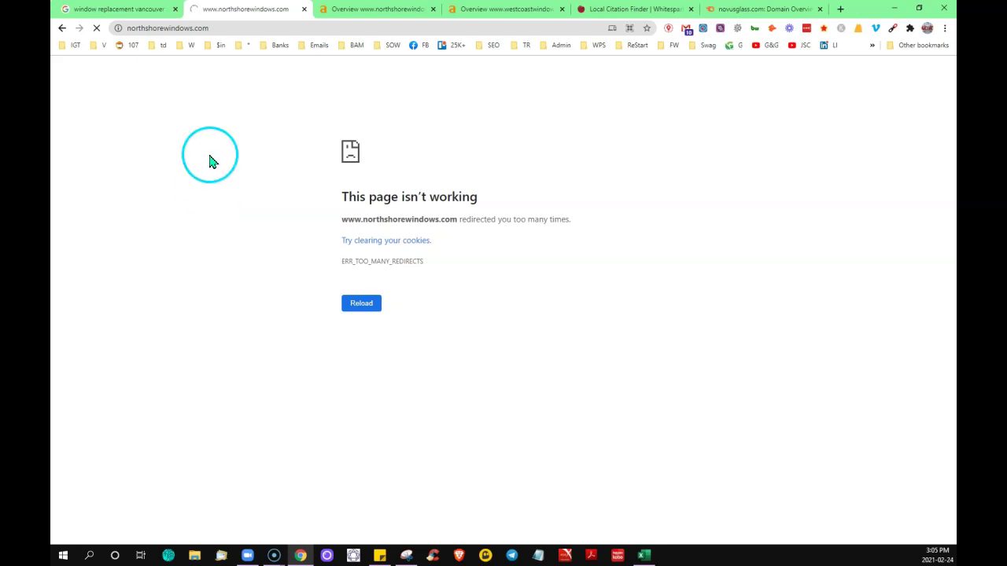
left_click(124, 9)
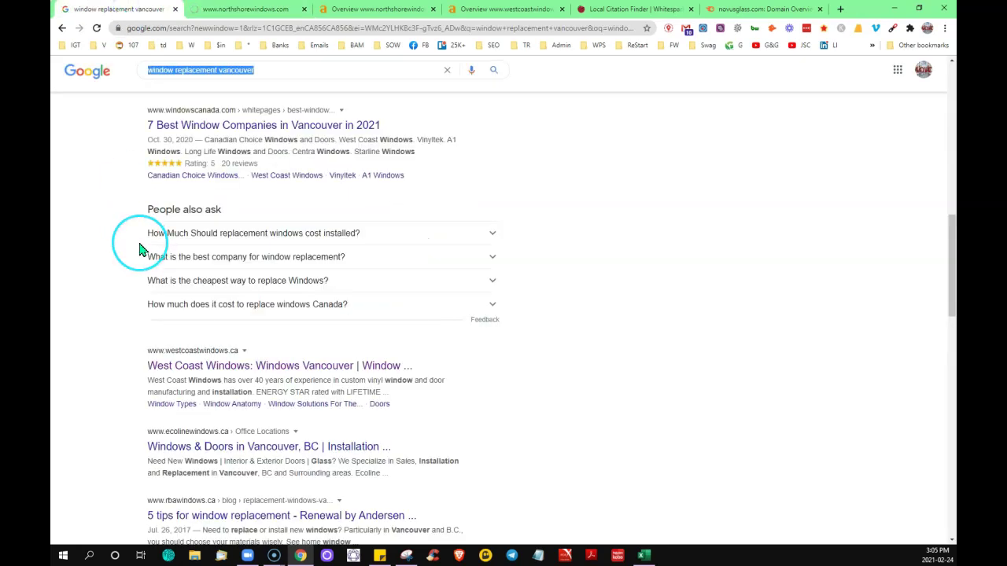
scroll(139, 247, "up", 3)
scroll(139, 250, "up", 3)
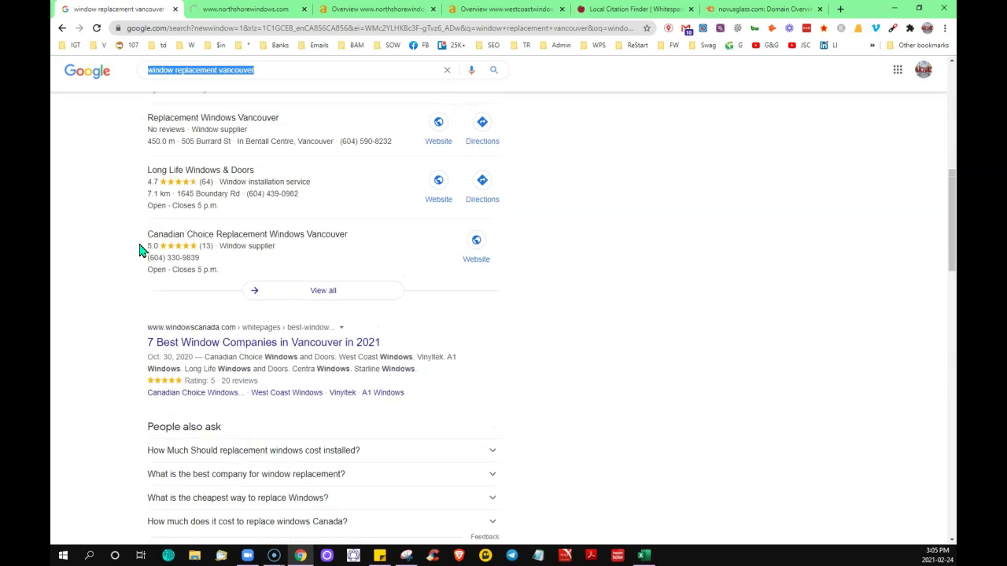
Click through the window company entries in the local map pack listings.
left_click(94, 339)
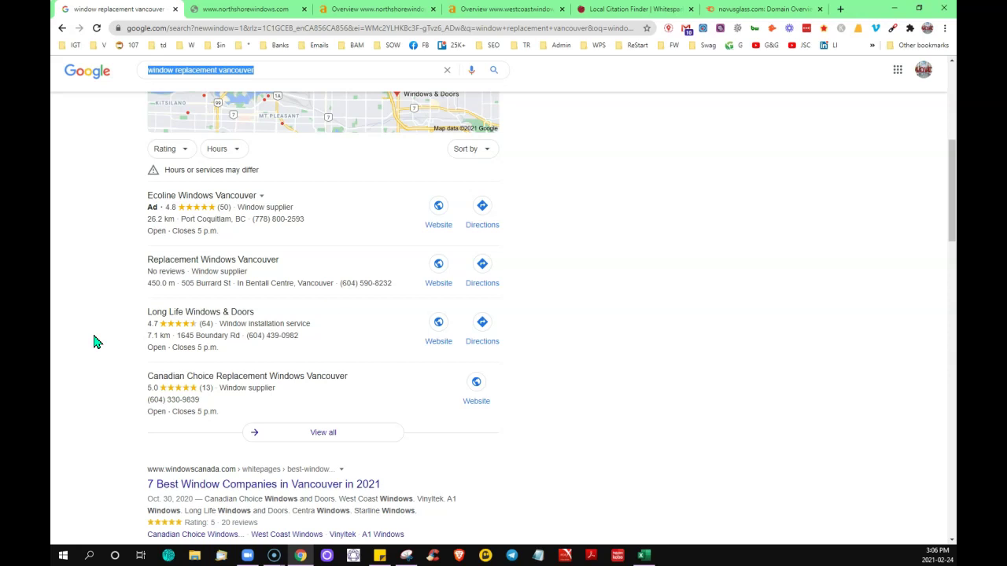
left_click(95, 329)
left_click(125, 382)
left_click(113, 304)
left_click(125, 322)
left_click(109, 354)
left_click(111, 282)
left_click(126, 196)
left_click(125, 297)
left_click(120, 405)
left_click(118, 372)
left_click(112, 312)
left_click(119, 236)
left_click(124, 305)
left_click(103, 284)
left_click(100, 256)
left_click(107, 236)
left_click(92, 264)
left_click(87, 380)
left_click(92, 277)
left_click(91, 360)
left_click(109, 390)
left_click(94, 260)
left_click(89, 325)
left_click(104, 381)
left_click(134, 233)
left_click(100, 315)
left_click(106, 358)
left_click(108, 361)
Scroll further down the results to check windowscanada.com, westcoastwindows.ca and ecolinewindows.ca listings.
scroll(109, 361, "down", 1)
scroll(109, 361, "down", 2)
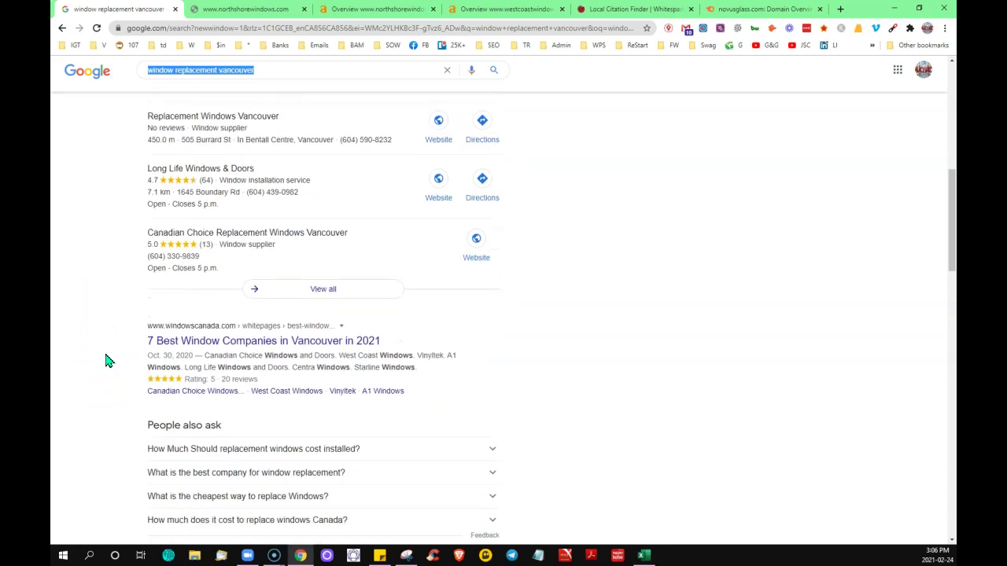
scroll(109, 361, "down", 1)
left_click(109, 361)
left_click(116, 173)
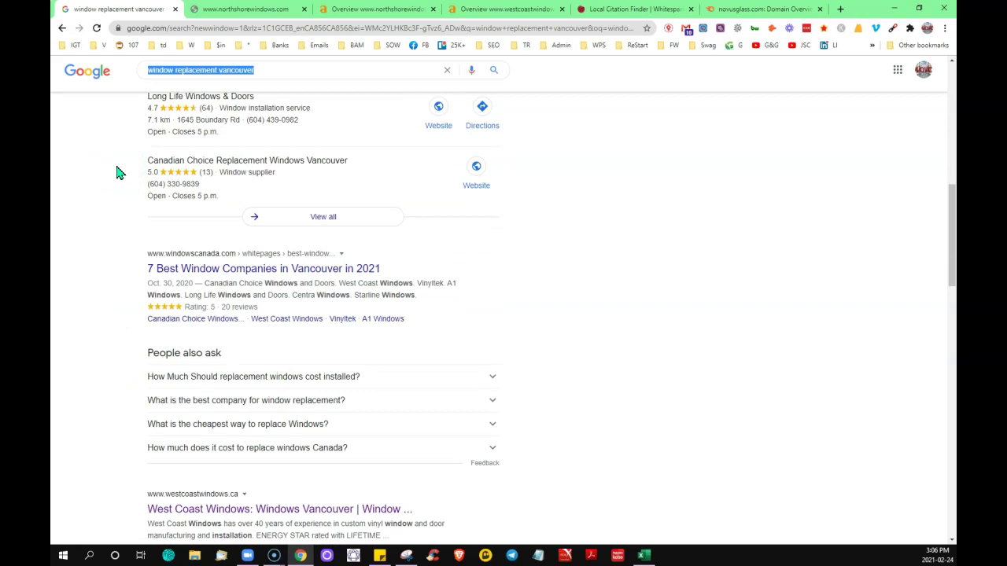
left_click(56, 275)
left_click(126, 305)
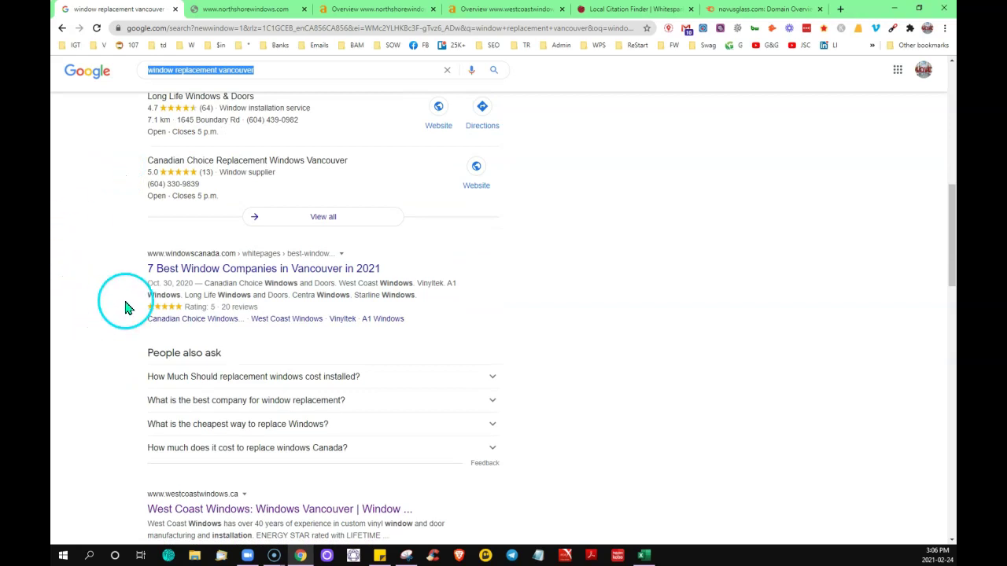
Open the West Coast Windows (westcoastwindows.ca) search result in a new tab.
left_click(90, 405)
scroll(89, 404, "down", 1)
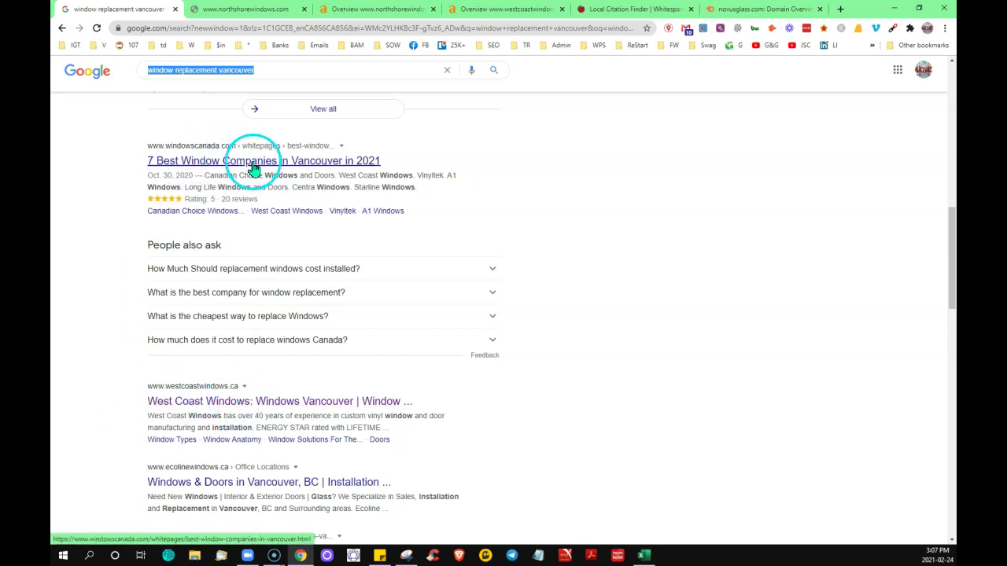
right_click(197, 407)
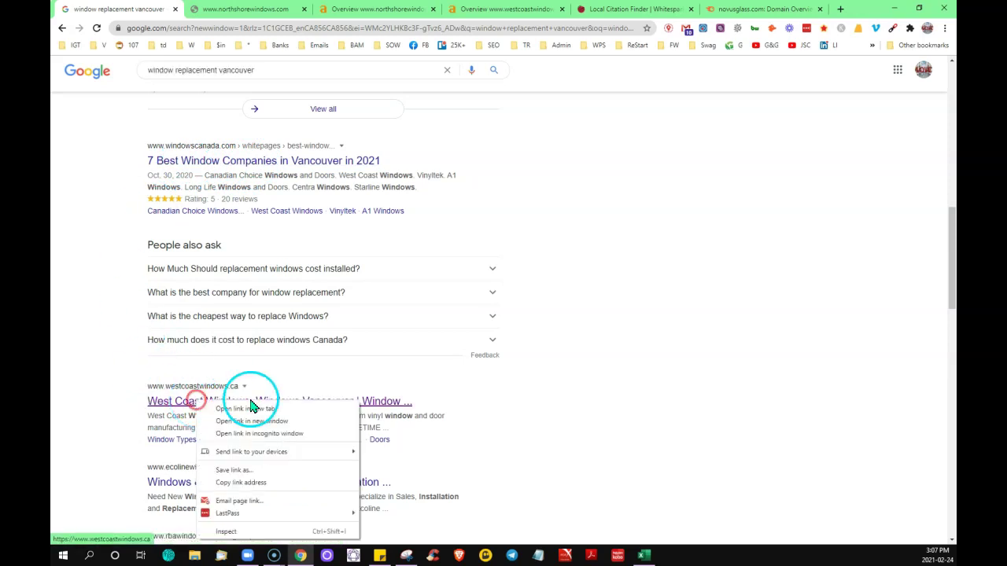
left_click(241, 410)
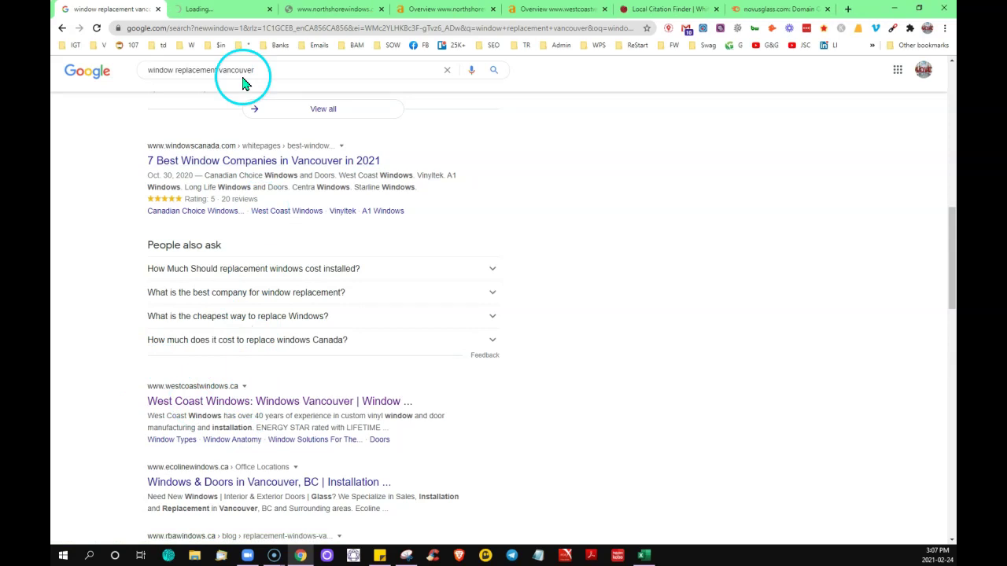
On the West Coast Windows tab, close the COVID-19 notice and scroll through the homepage cards.
left_click(210, 15)
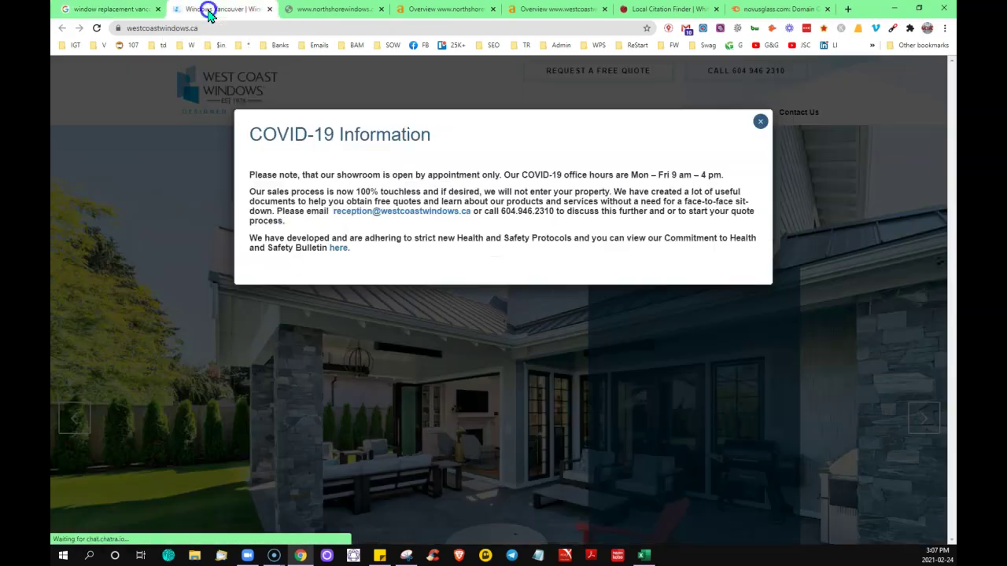
left_click(760, 122)
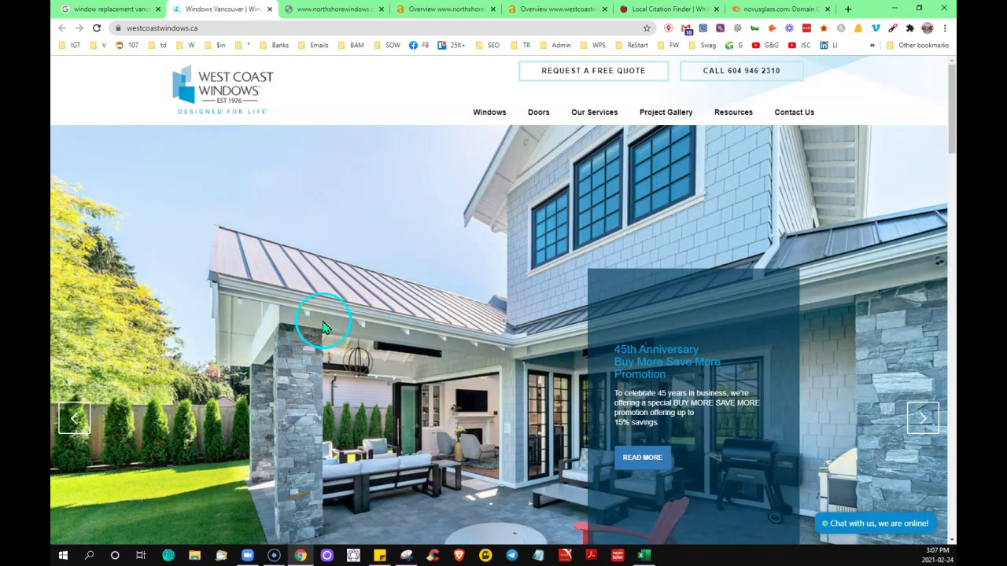
scroll(335, 302, "down", 5)
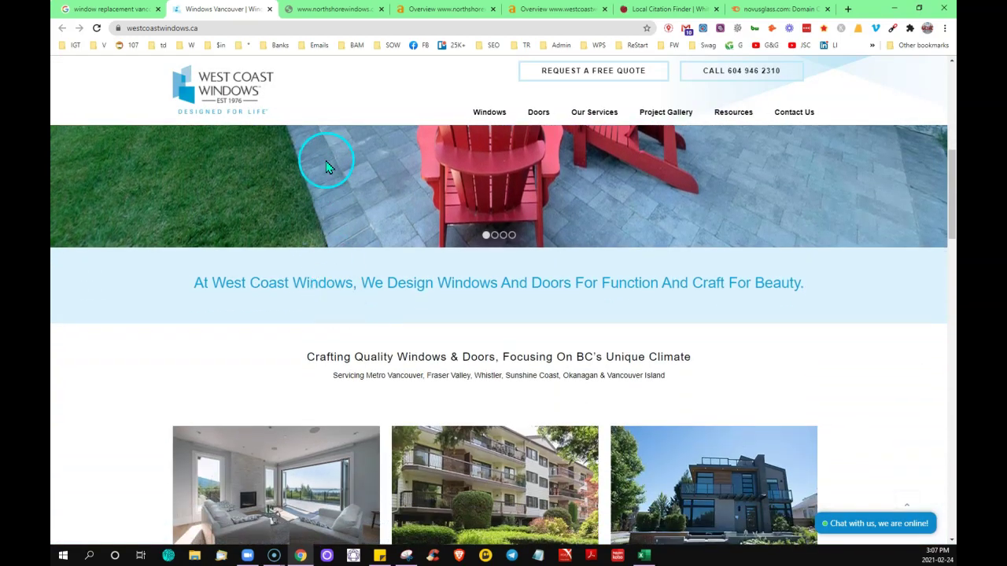
scroll(265, 303, "down", 1)
left_click_drag(260, 285, 158, 321)
scroll(157, 321, "down", 1)
scroll(269, 254, "down", 4)
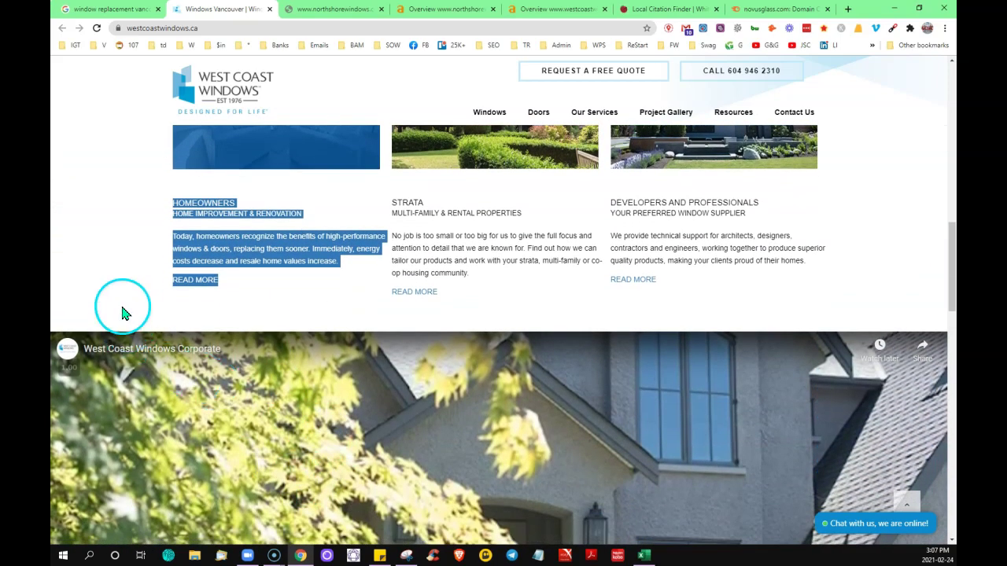
scroll(138, 264, "up", 2)
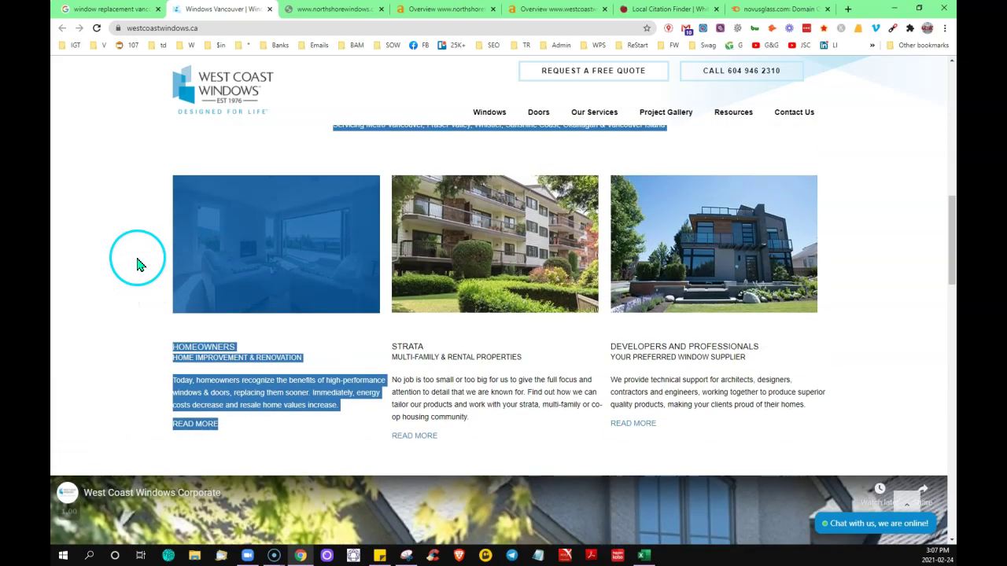
Send the Strata photo through Save As under the name 'strata', then close the dialog.
right_click(476, 221)
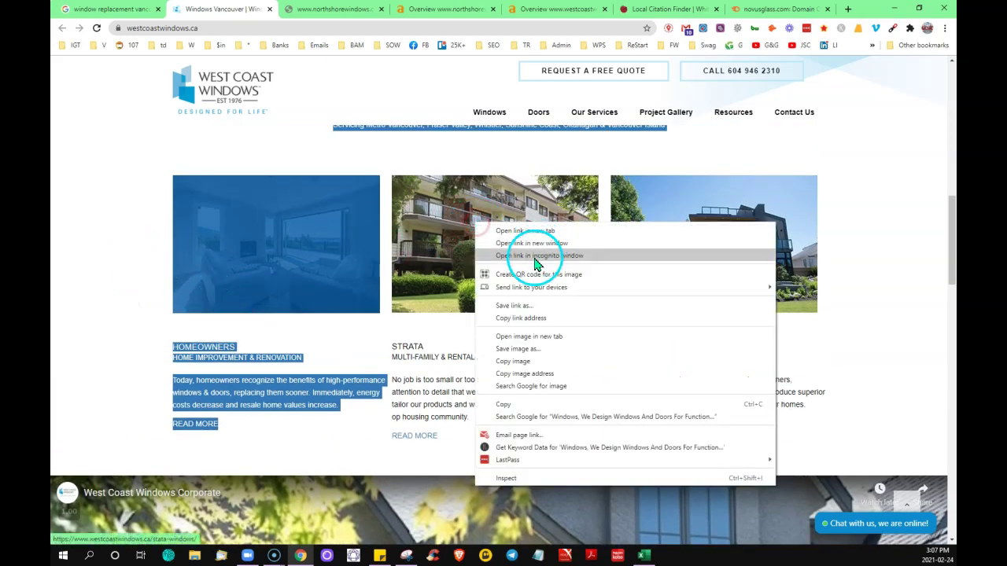
left_click(523, 348)
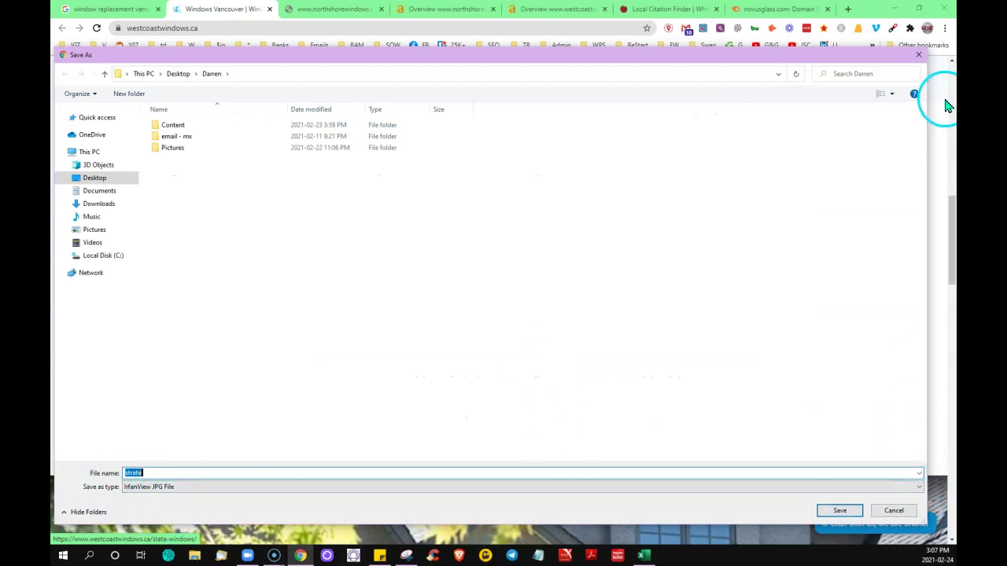
left_click(918, 57)
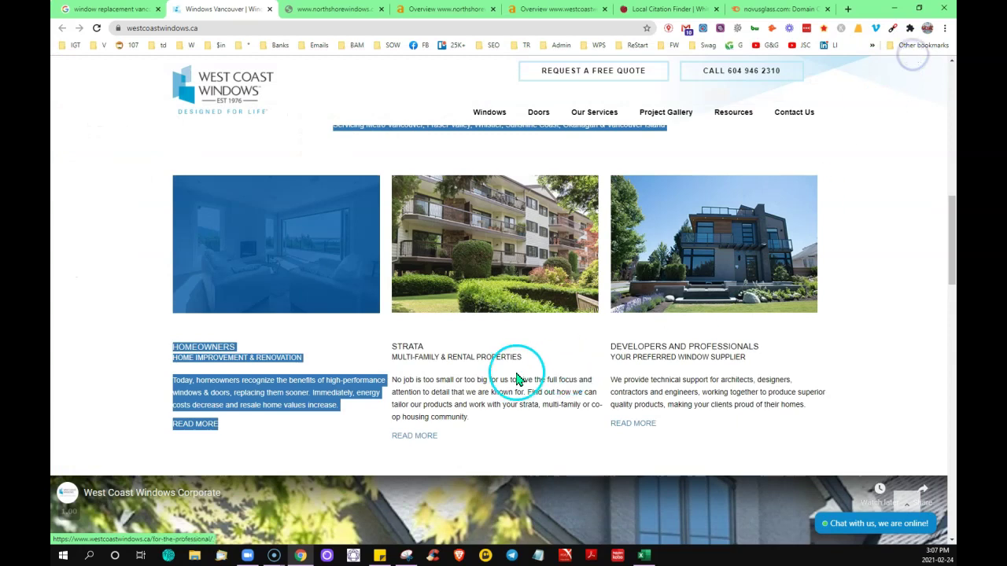
left_click(110, 372)
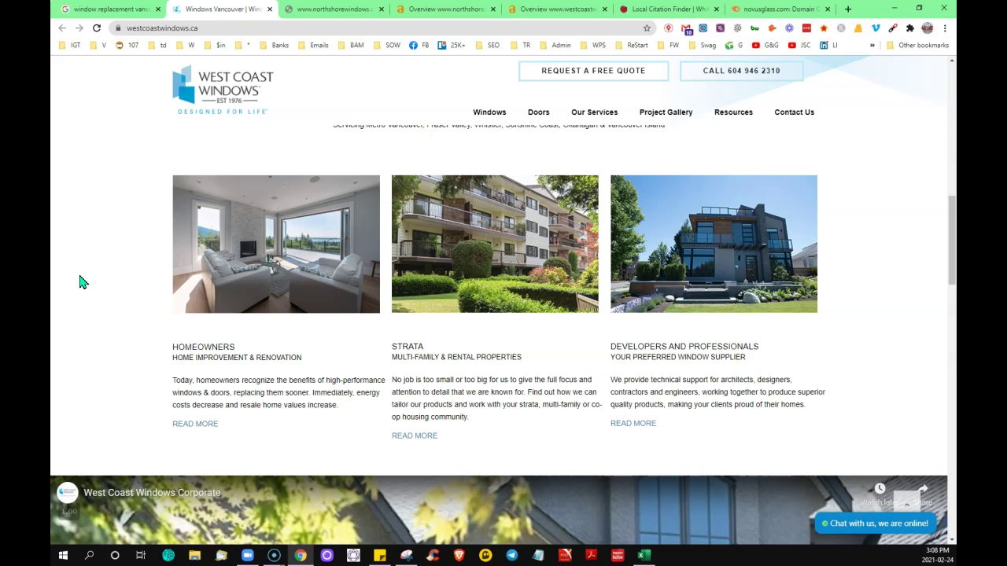
scroll(126, 350, "down", 6)
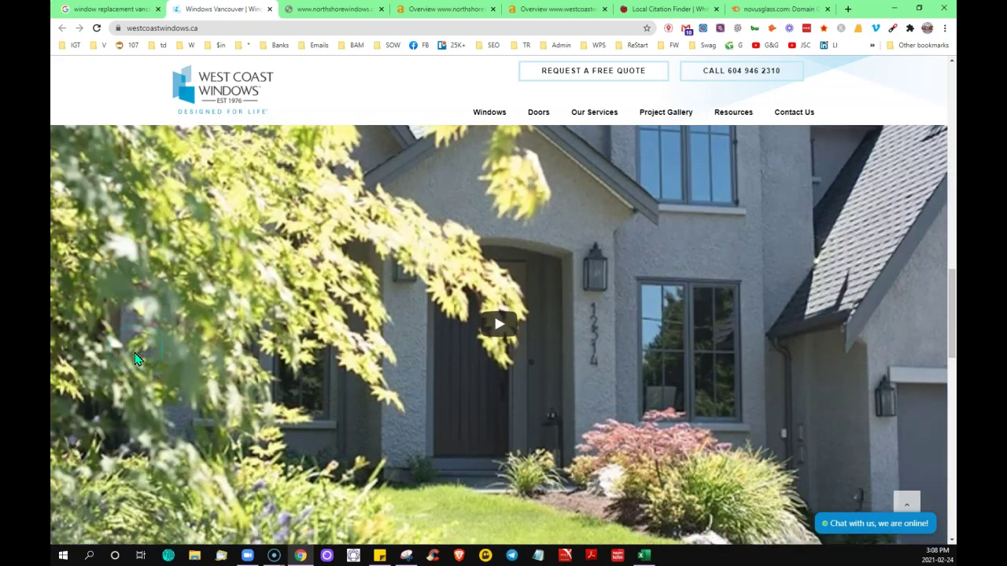
scroll(136, 359, "down", 4)
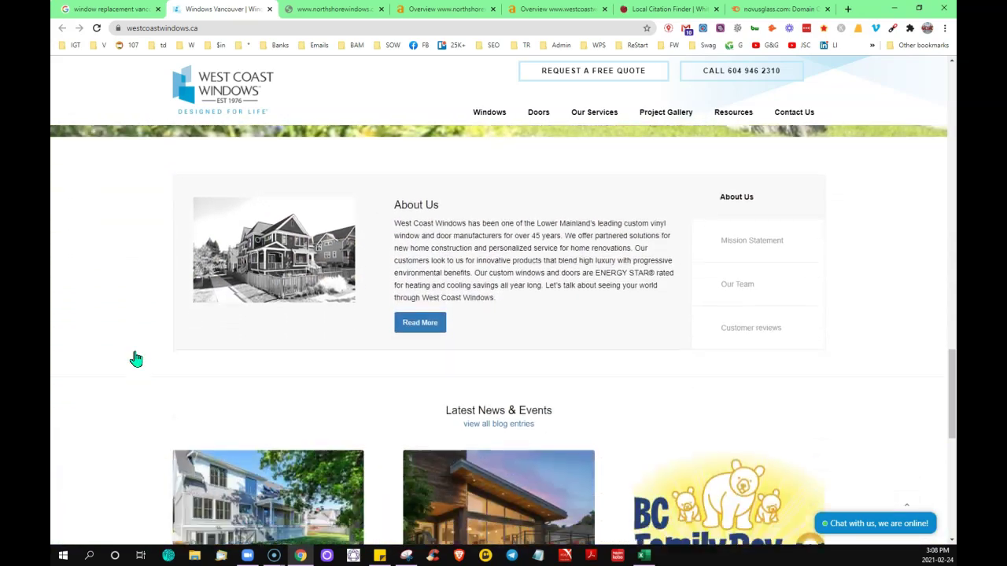
scroll(135, 358, "down", 5)
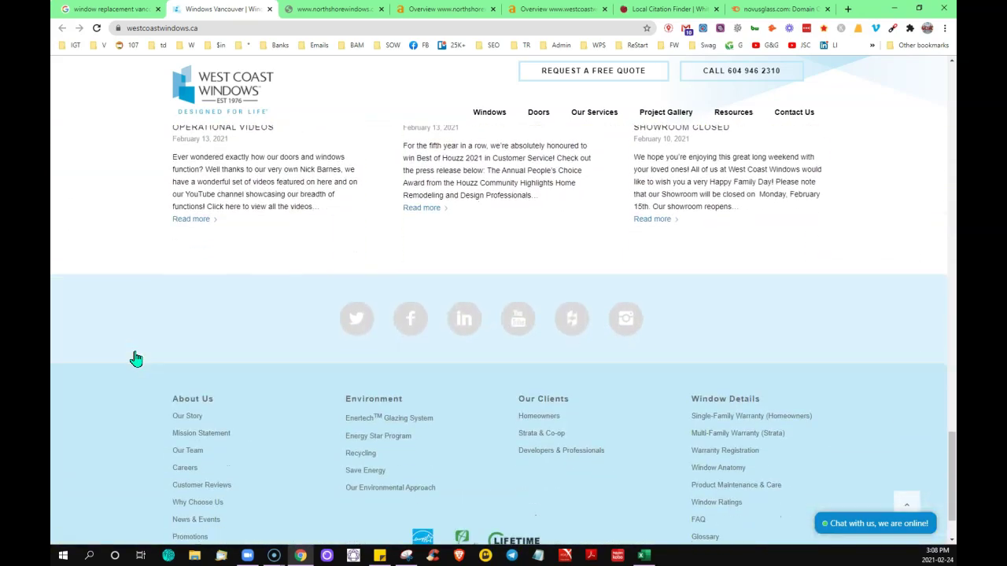
scroll(135, 358, "up", 9)
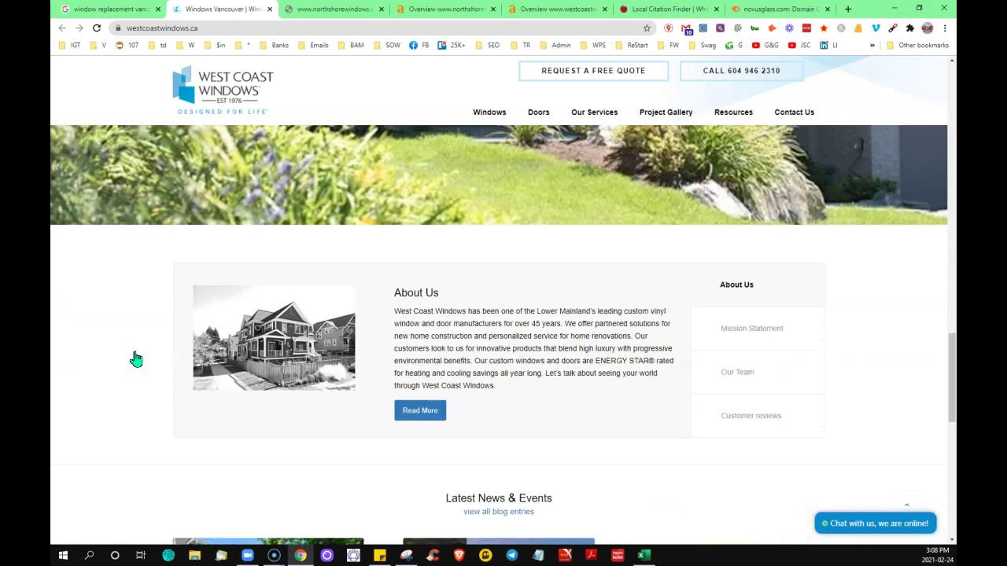
scroll(134, 359, "up", 4)
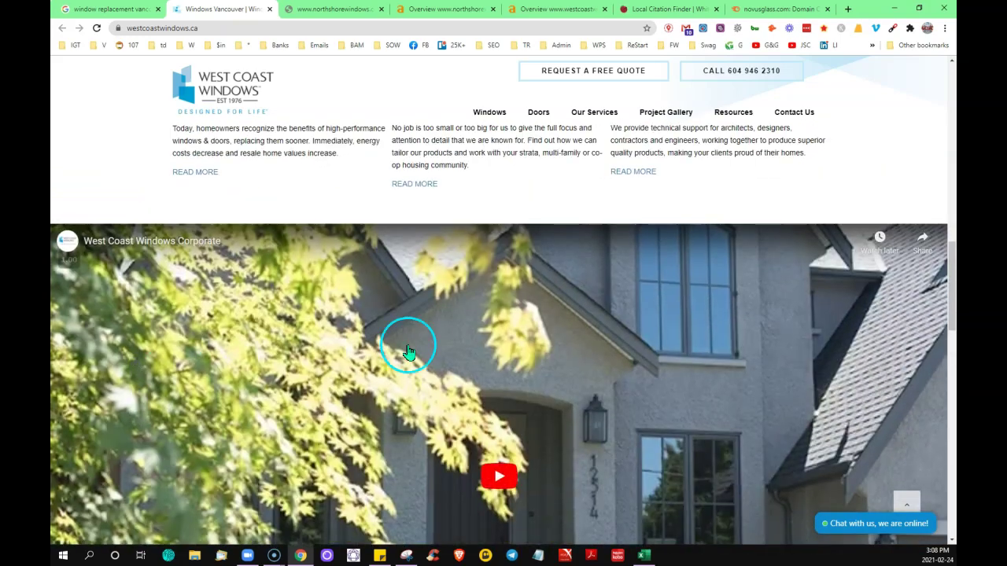
right_click(439, 338)
left_click(98, 167)
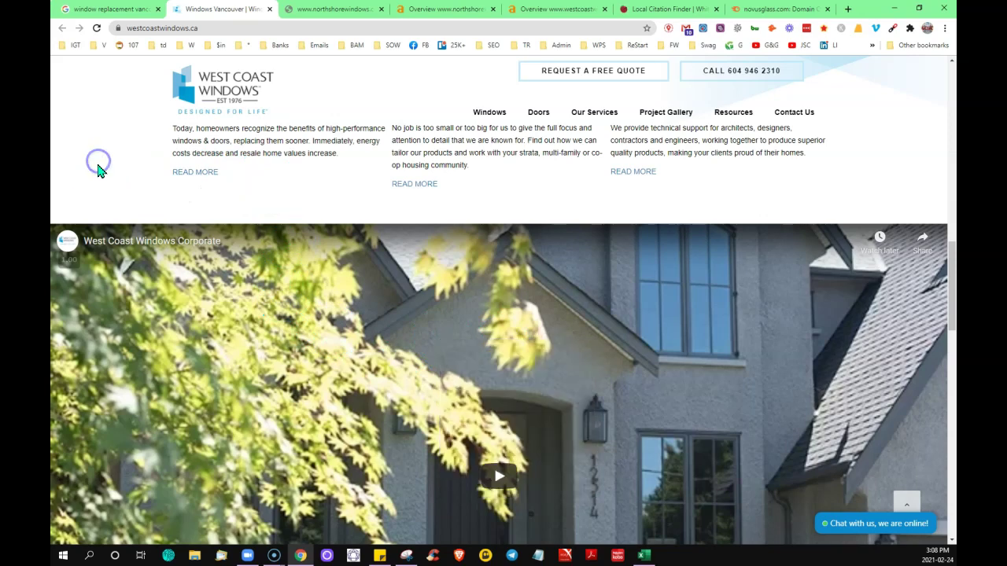
scroll(100, 170, "up", 3)
scroll(98, 170, "up", 2)
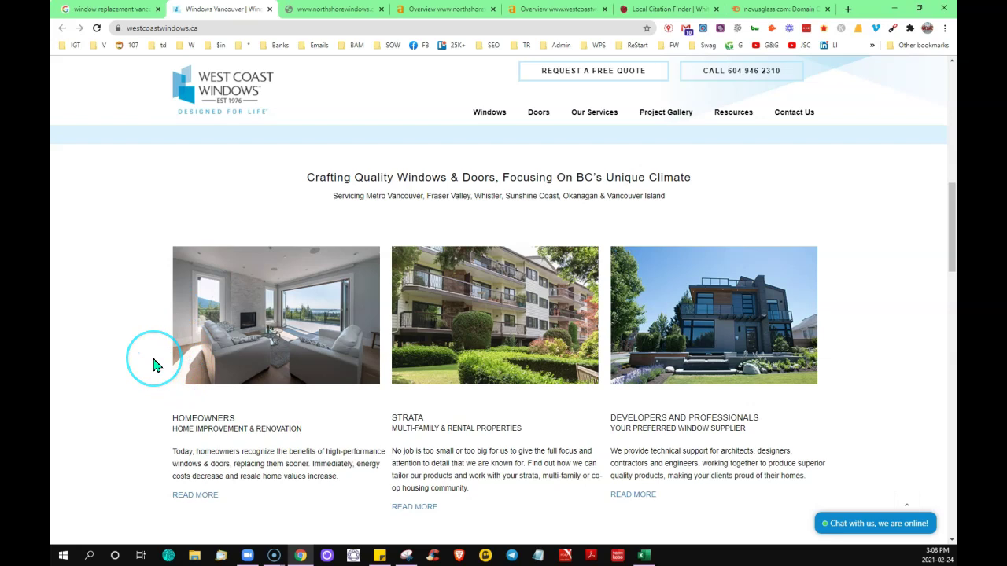
scroll(153, 358, "down", 2)
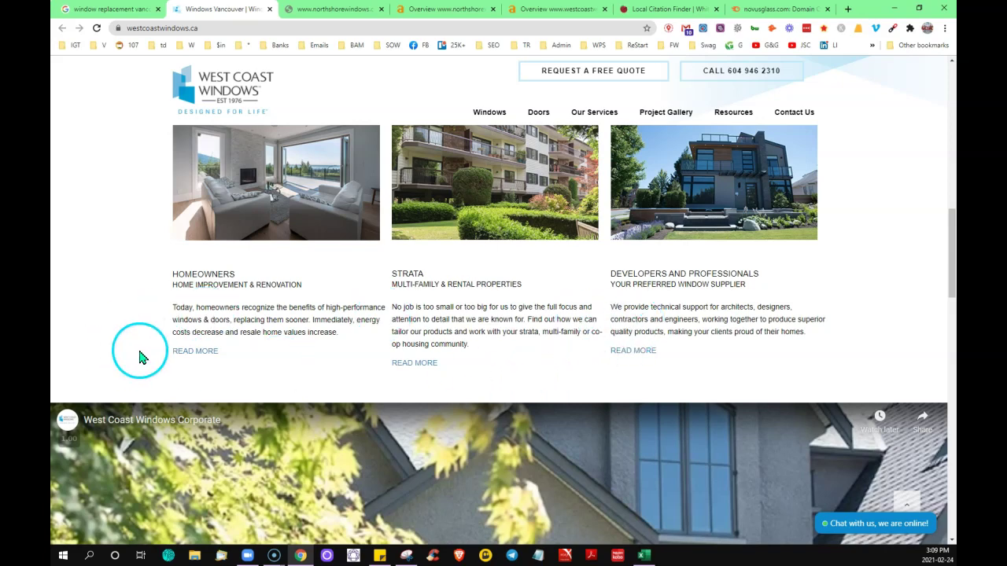
scroll(140, 358, "down", 10)
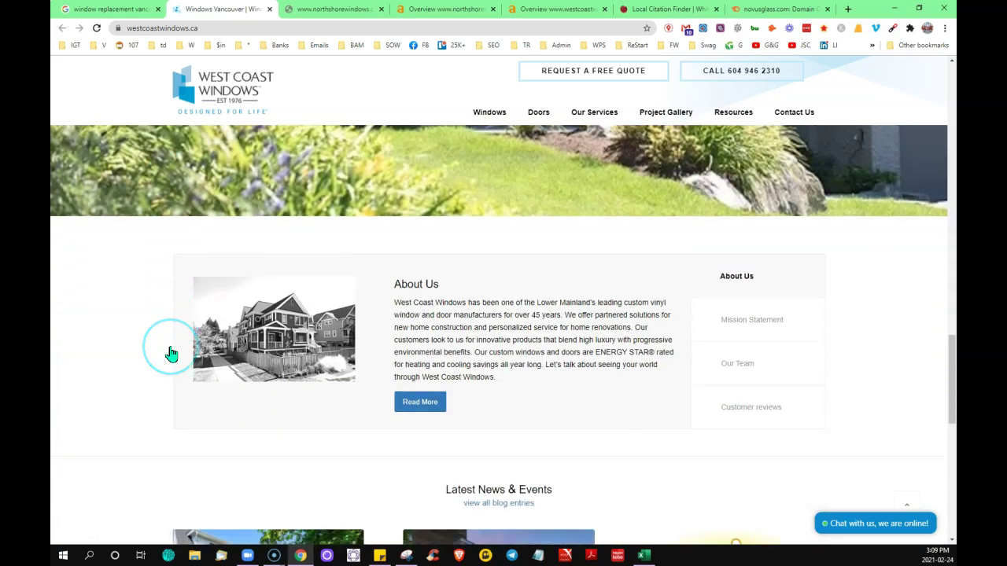
scroll(171, 354, "down", 5)
scroll(175, 353, "up", 3)
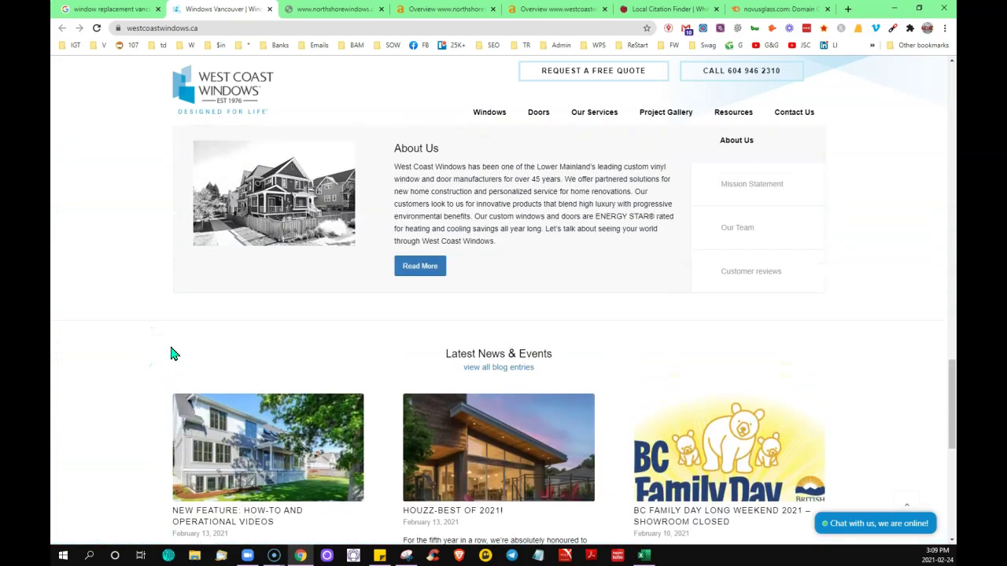
scroll(173, 354, "up", 10)
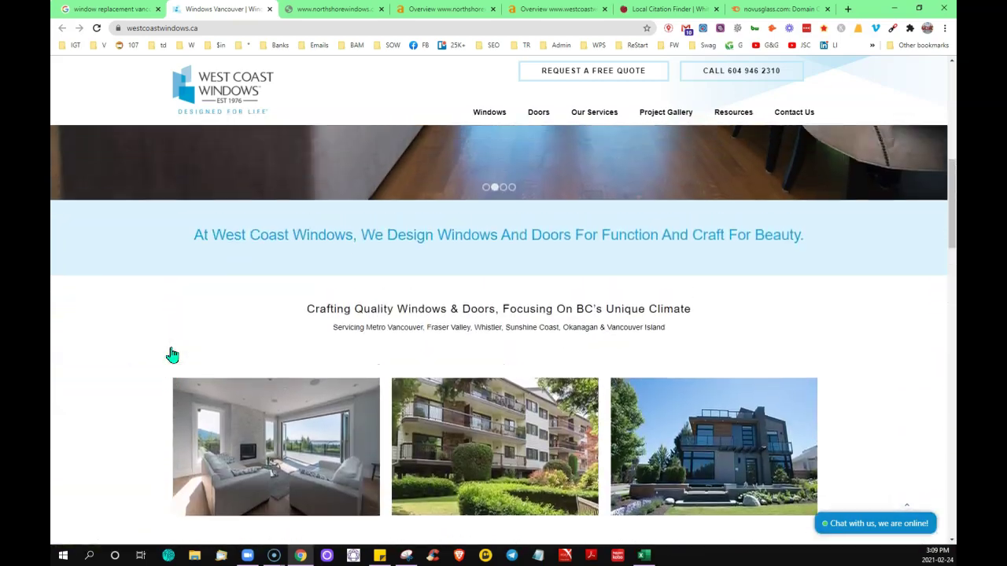
scroll(173, 356, "up", 5)
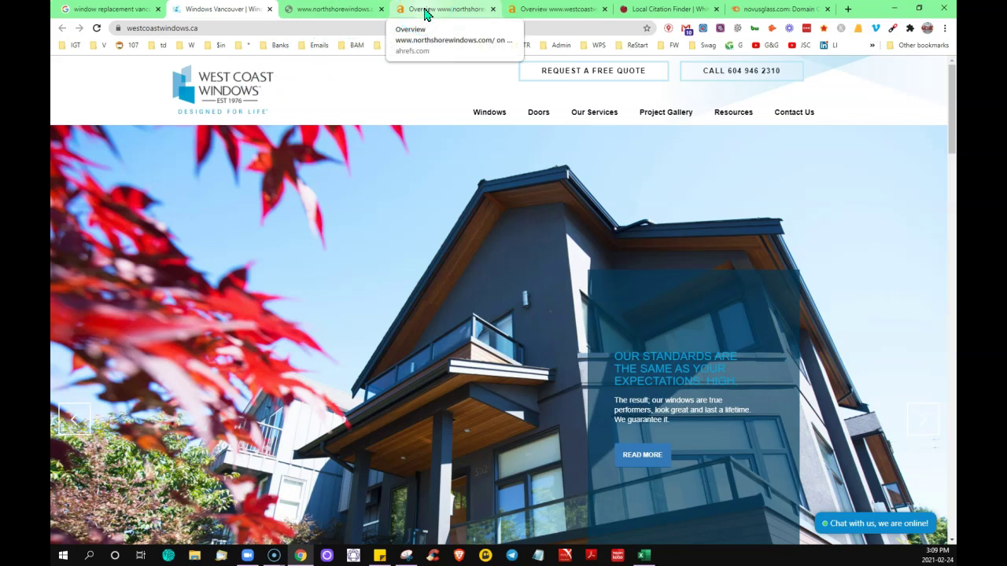
Compare Northshore Windows' Ahrefs metrics with westcoastwindows.ca's overview (DR 23, 601 backlinks, 114 referring domains).
left_click(424, 11)
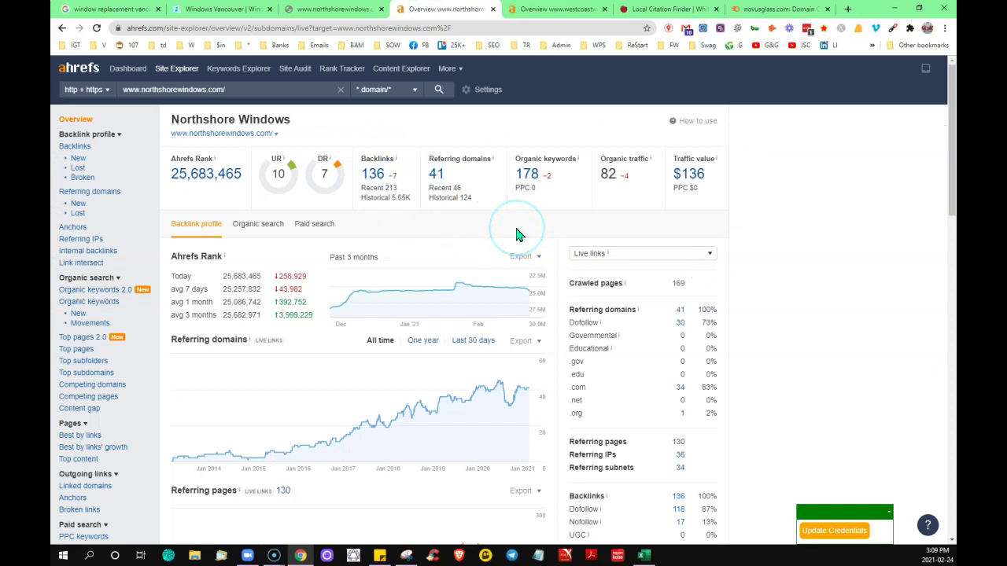
left_click(748, 226)
left_click(769, 229)
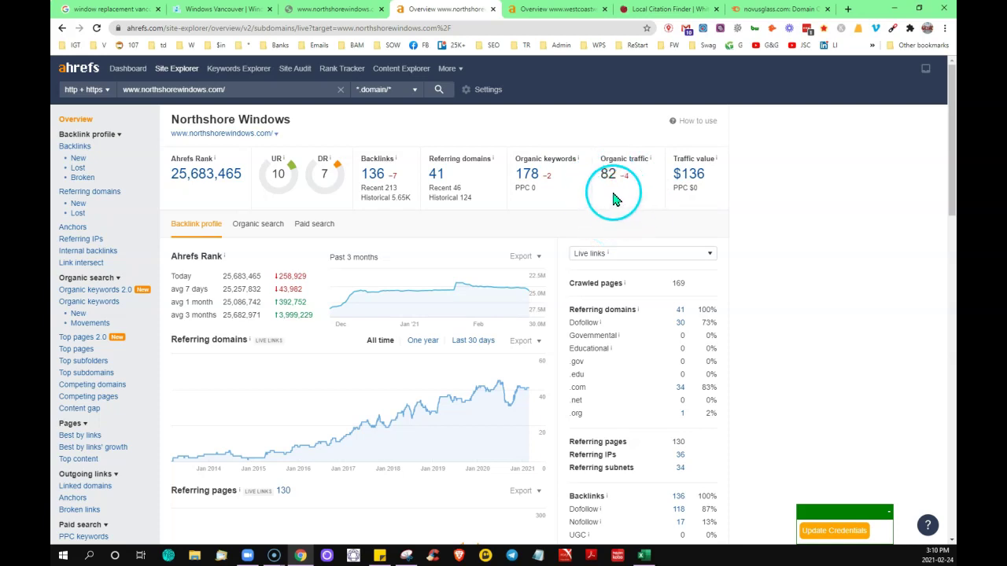
left_click(565, 19)
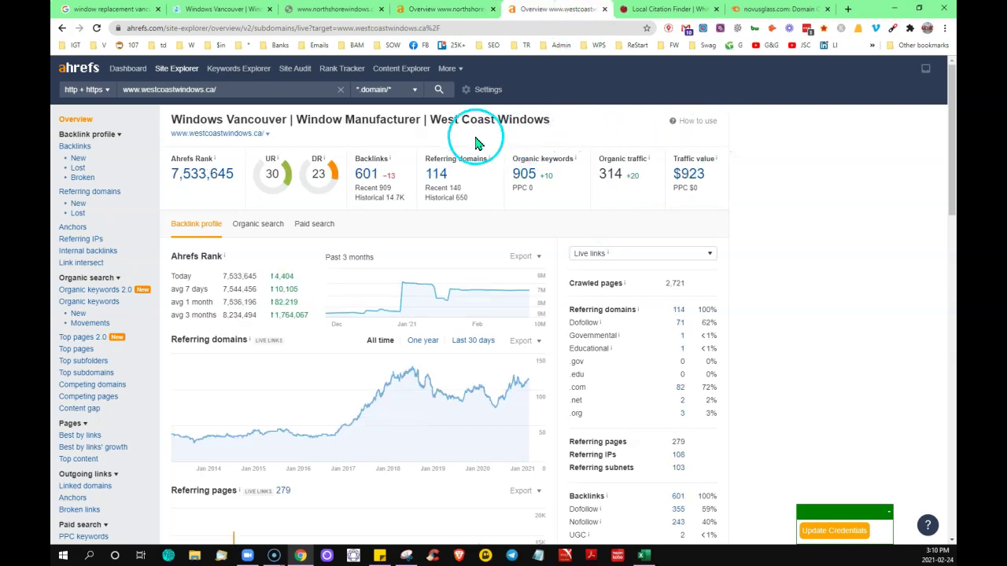
left_click(458, 14)
left_click(541, 11)
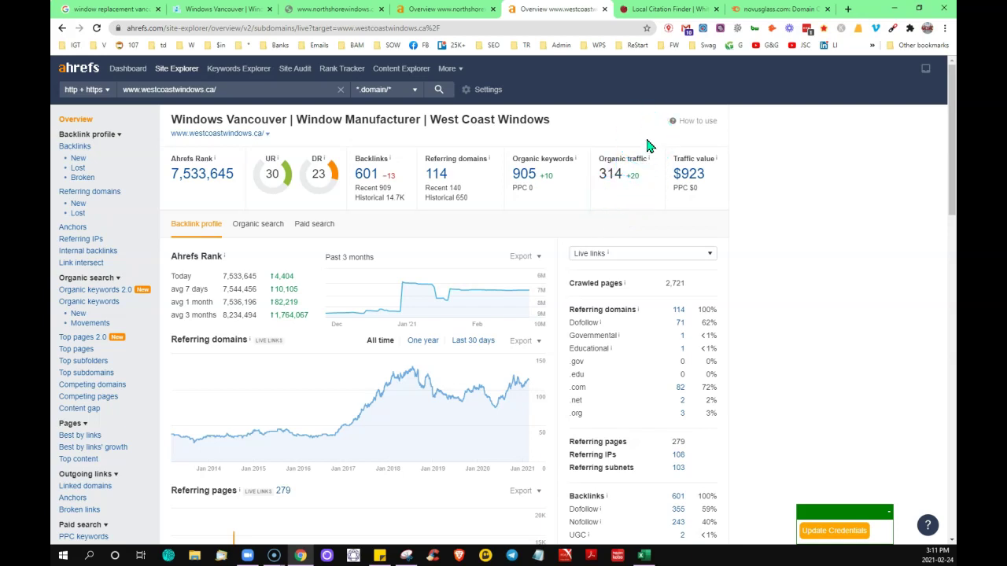
Reload the northshorewindows.com tab with F5; it still shows ERR_TOO_MANY_REDIRECTS.
left_click(219, 11)
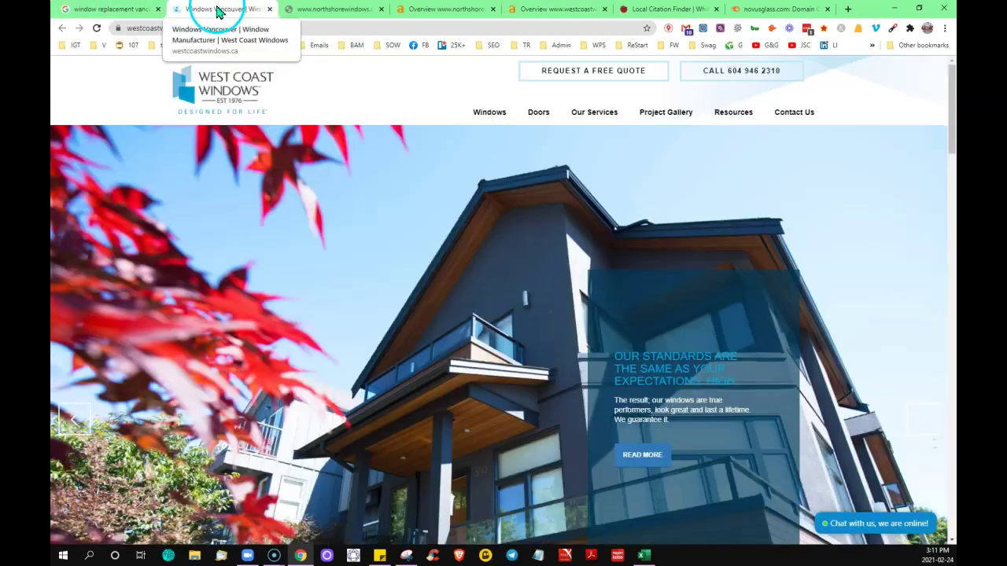
left_click(308, 9)
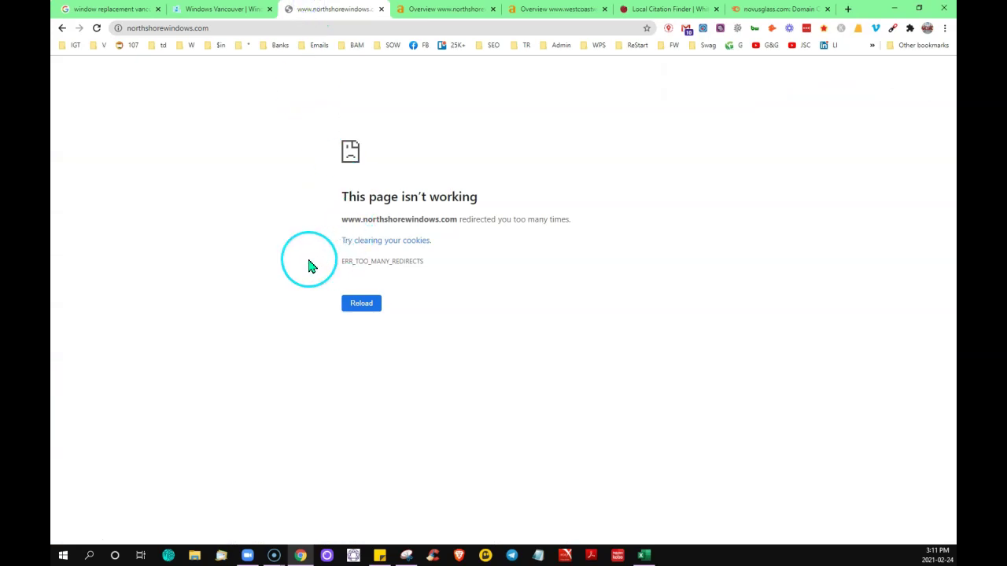
key("F5")
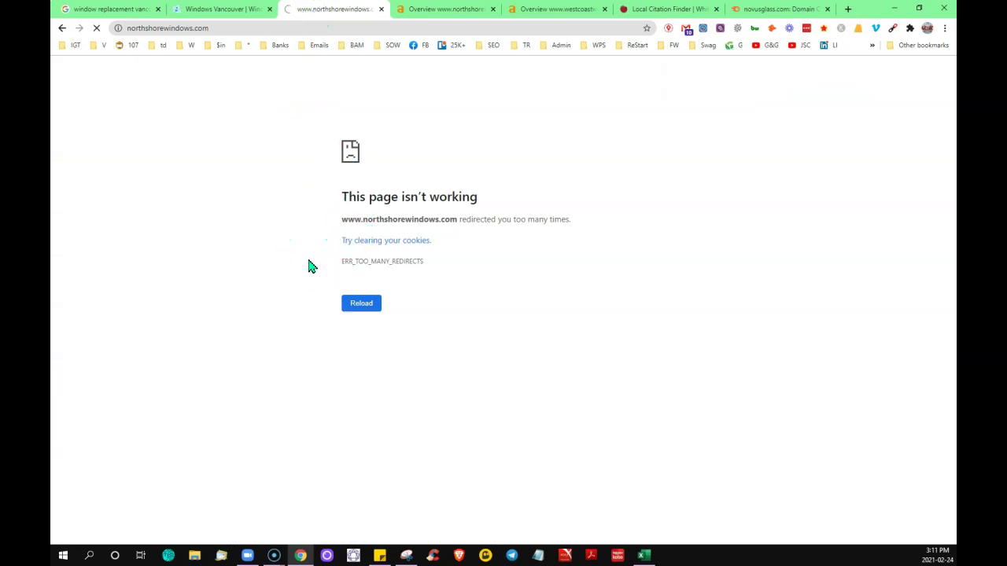